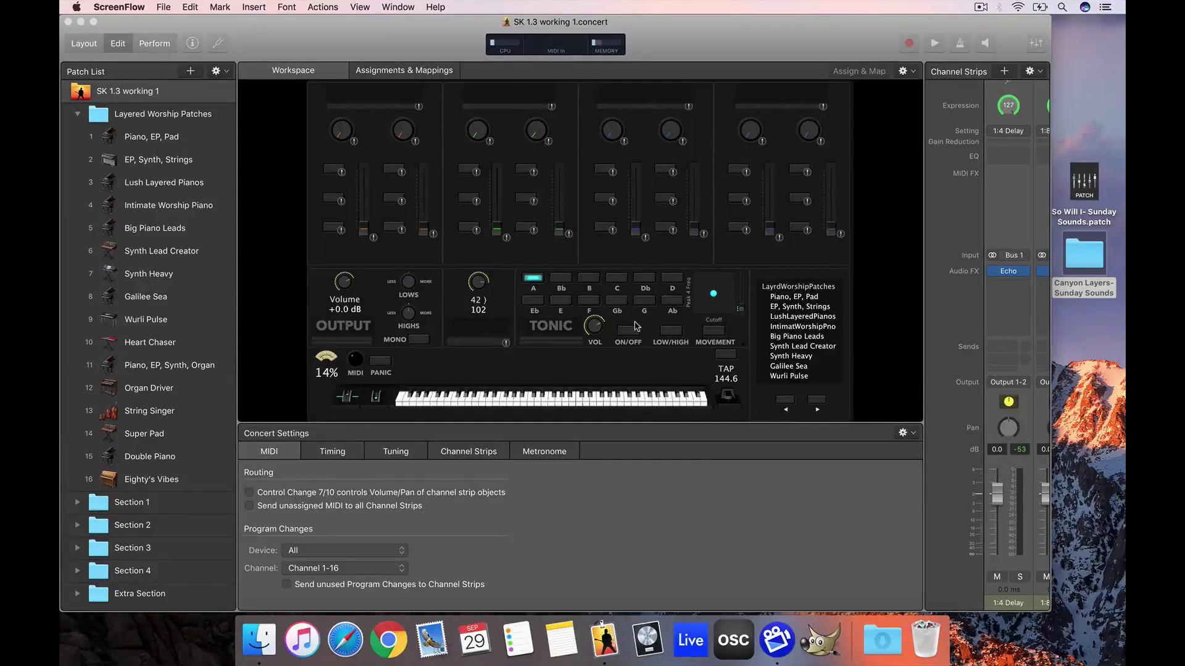
- Drag So Will I- Sunday Sounds.patch from the desktop into the Patch List
left_click(700, 35)
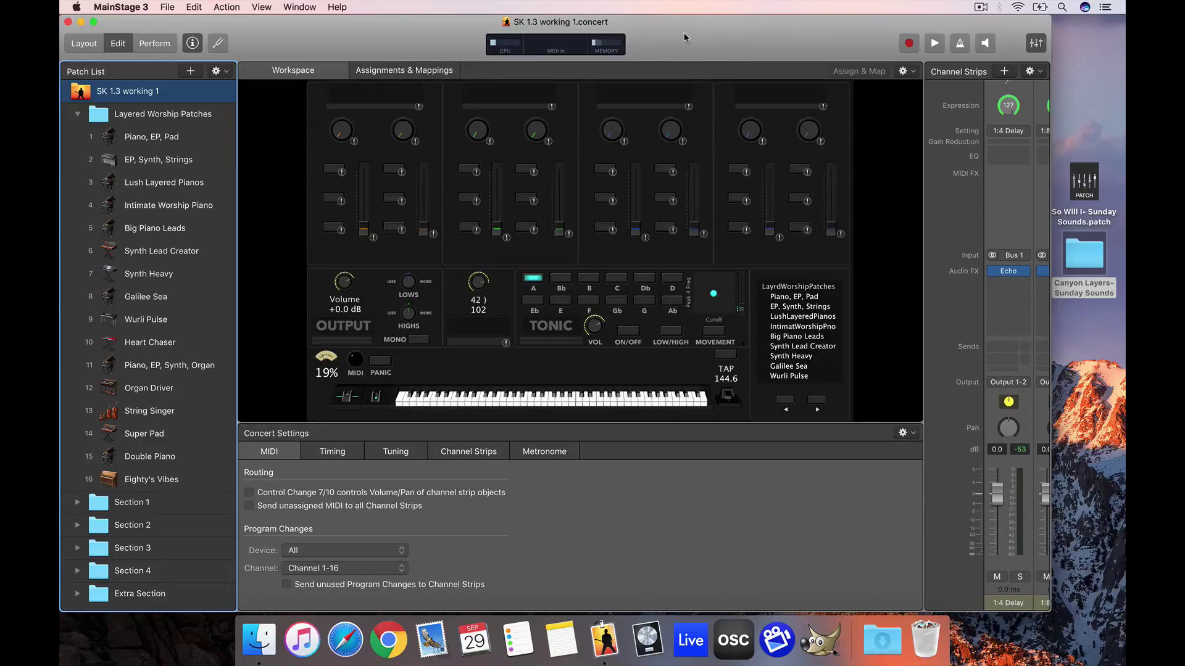
mouse_move(681, 34)
left_click_drag(755, 26, 758, 27)
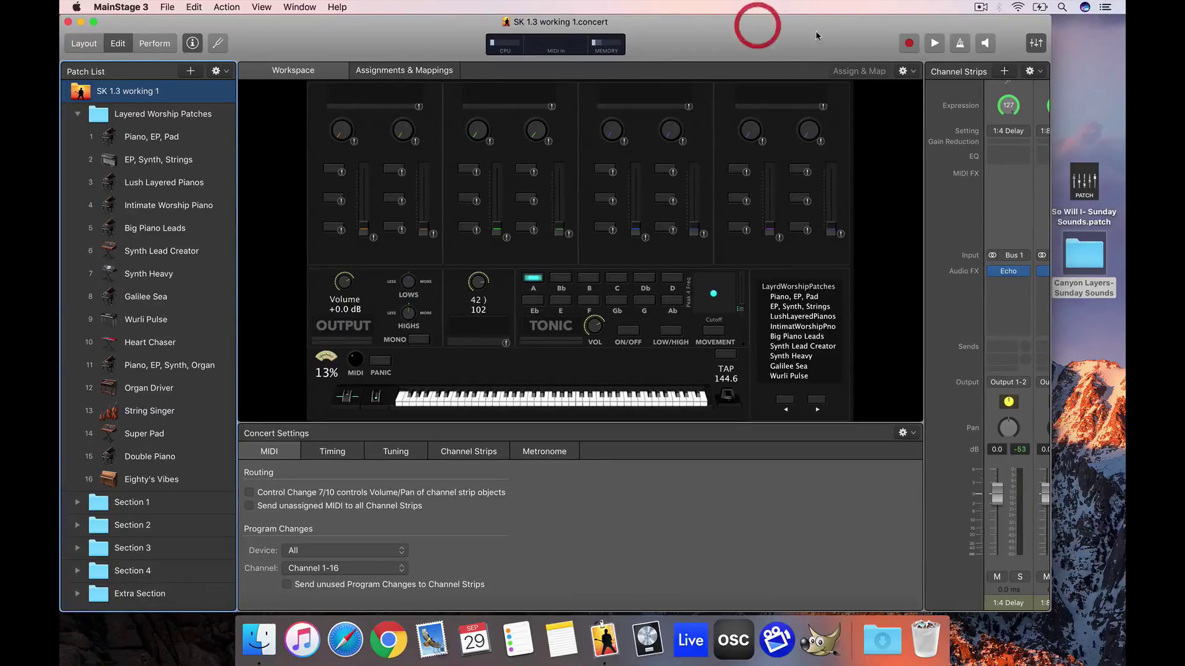
left_click(1078, 80)
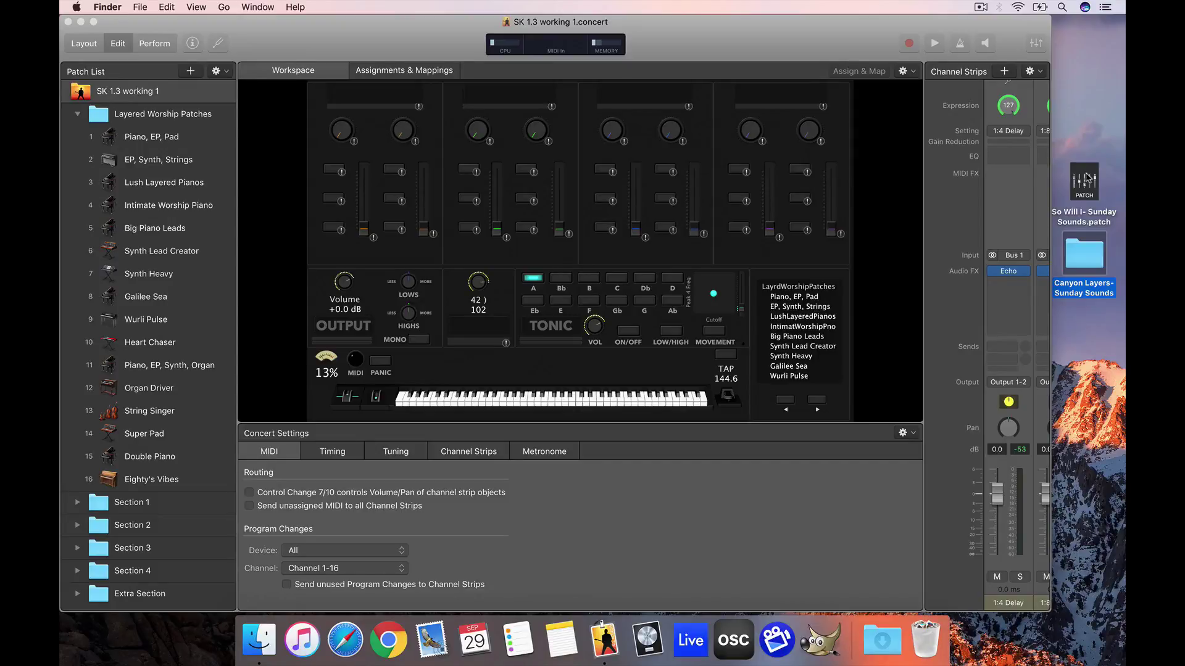
left_click(1086, 178)
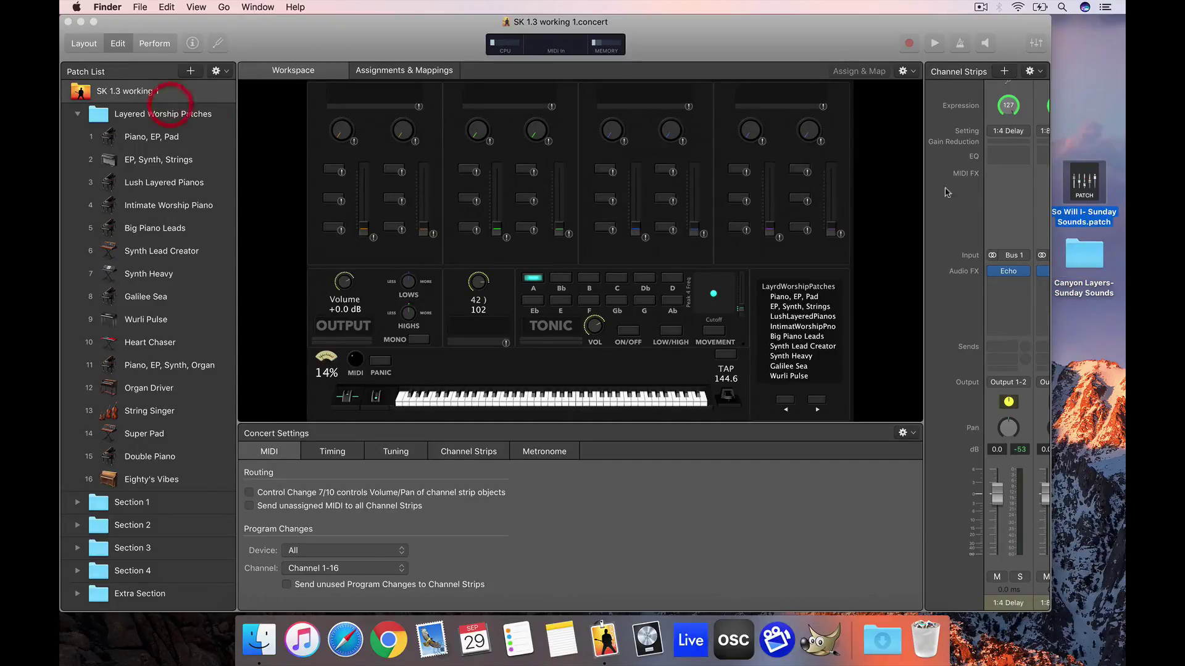
left_click_drag(1083, 180, 154, 101)
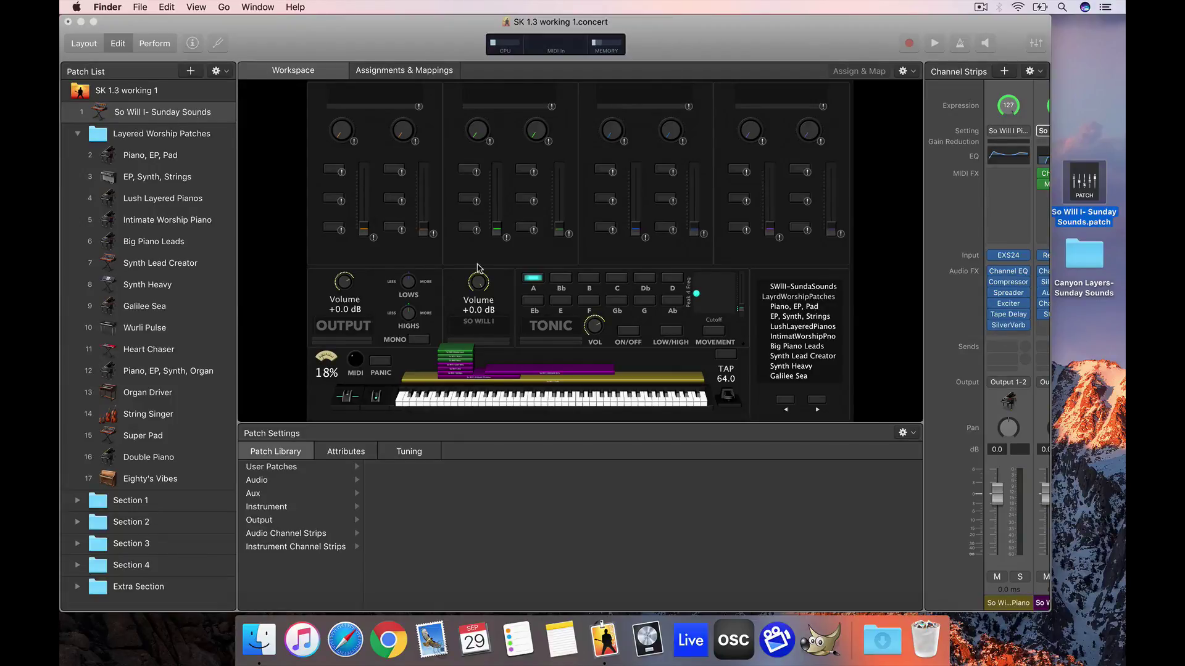
- Reset the patch's workspace Volume knob back to 0 dB
left_click(484, 288)
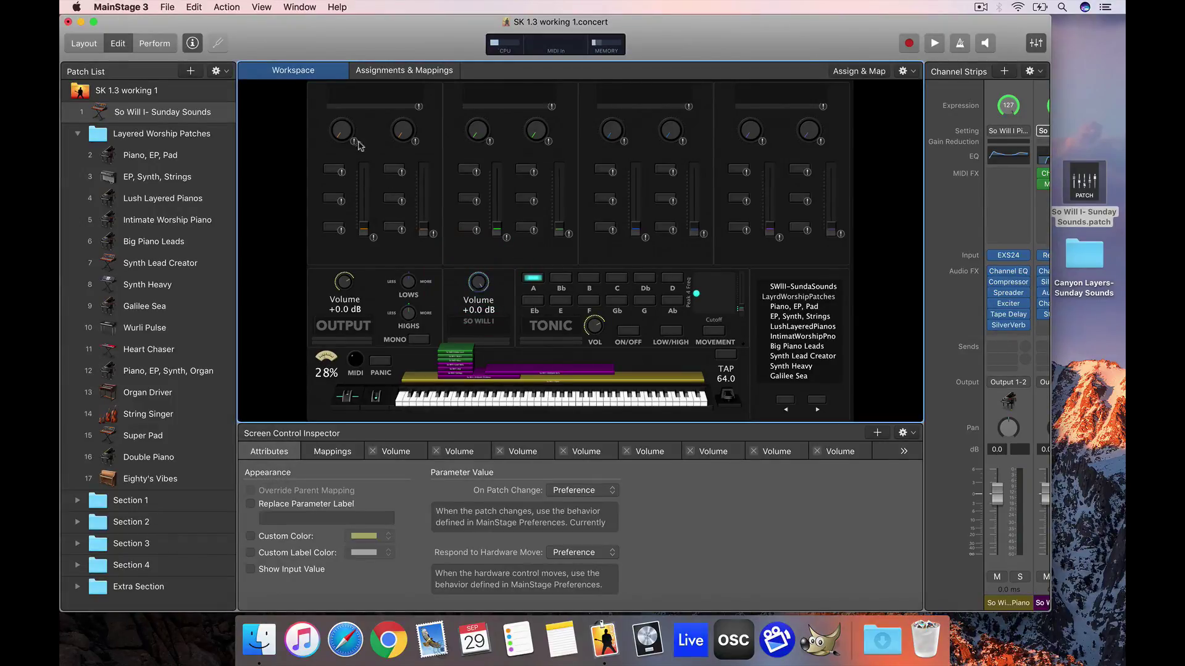
scroll(480, 285, "down", 10)
left_click(481, 285, "alt")
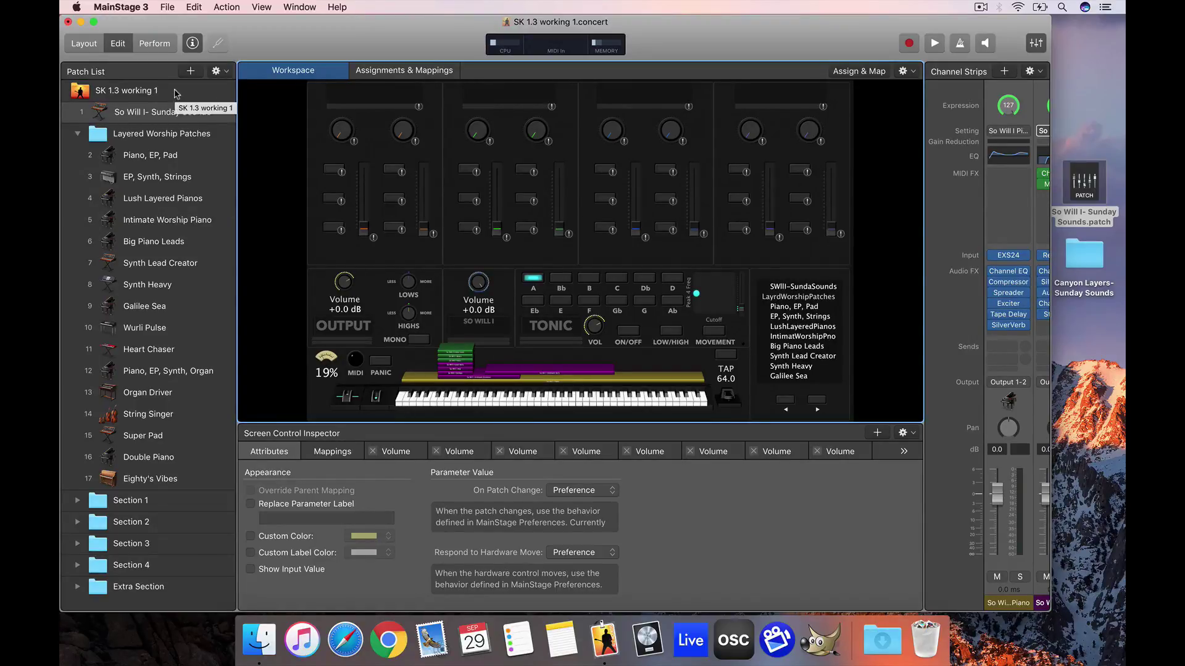
- Collapse Layered Worship Patches and open the Canyon Layers- Sunday Sounds folder in Finder
left_click(177, 92)
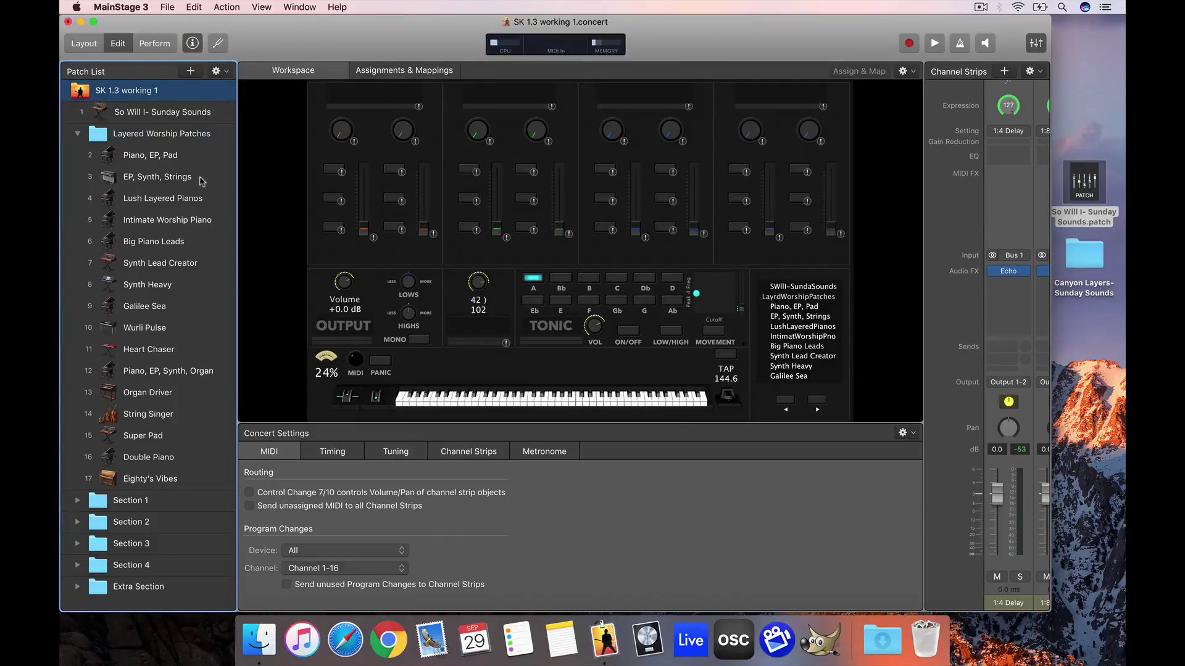
left_click(78, 135)
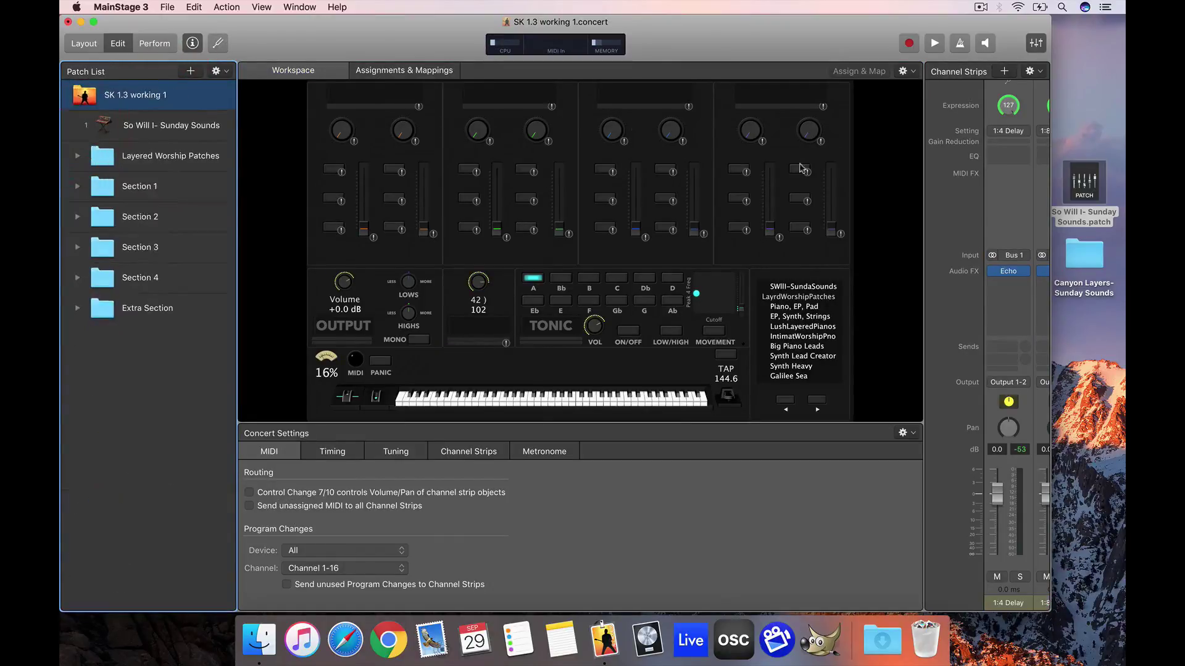
double_click(1087, 256)
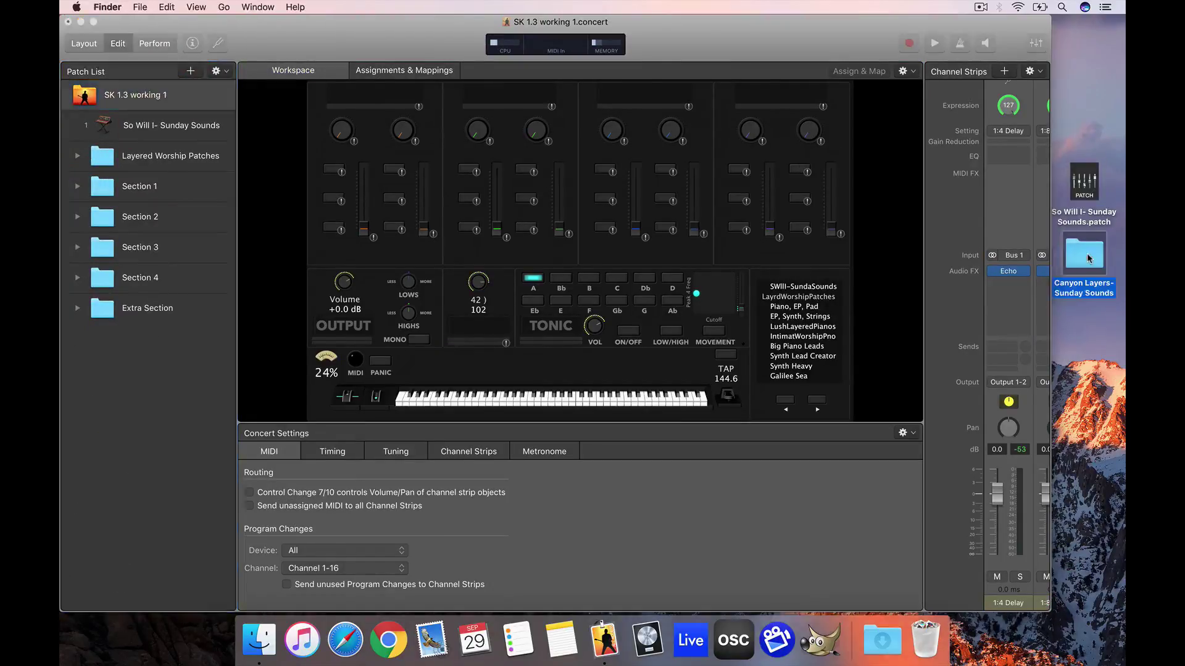
left_click_drag(679, 111, 938, 27)
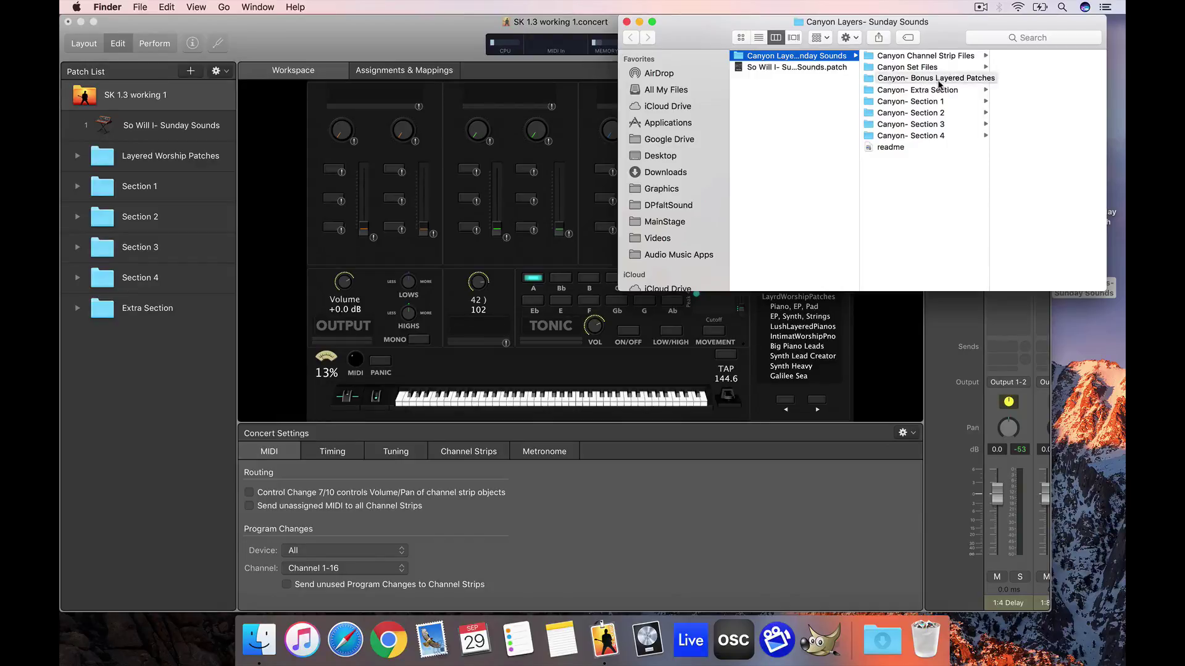
- Drag Canyon Exp Section 1.patch from Canyon Set Files into the Patch List
left_click(919, 103)
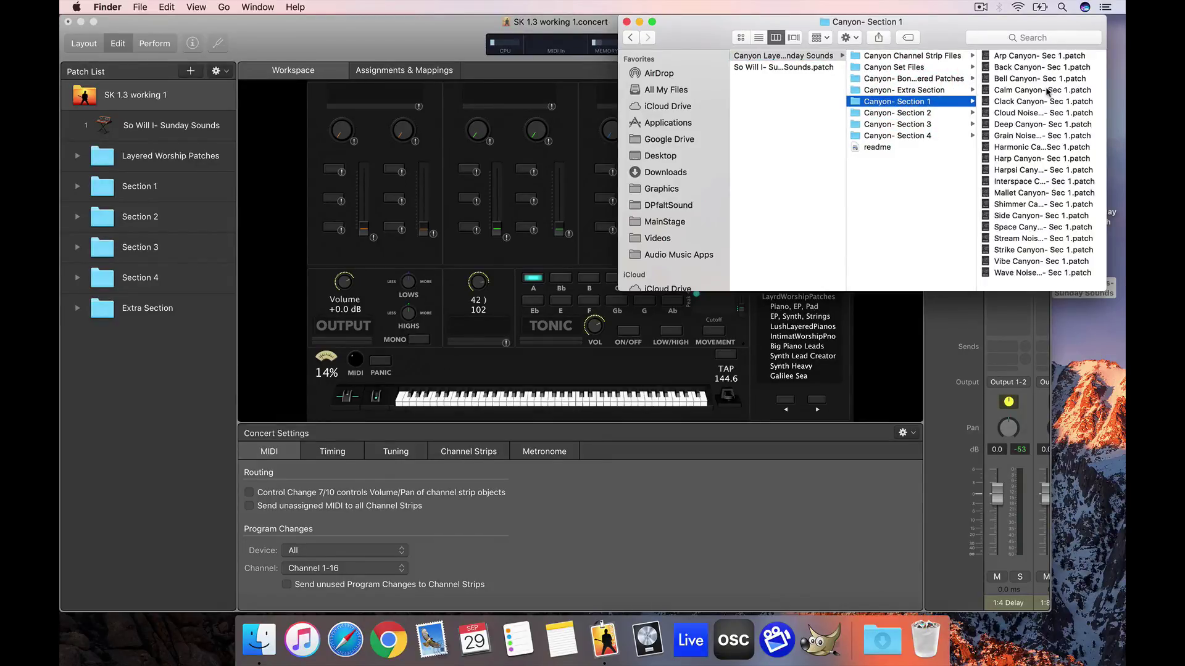
left_click(919, 68)
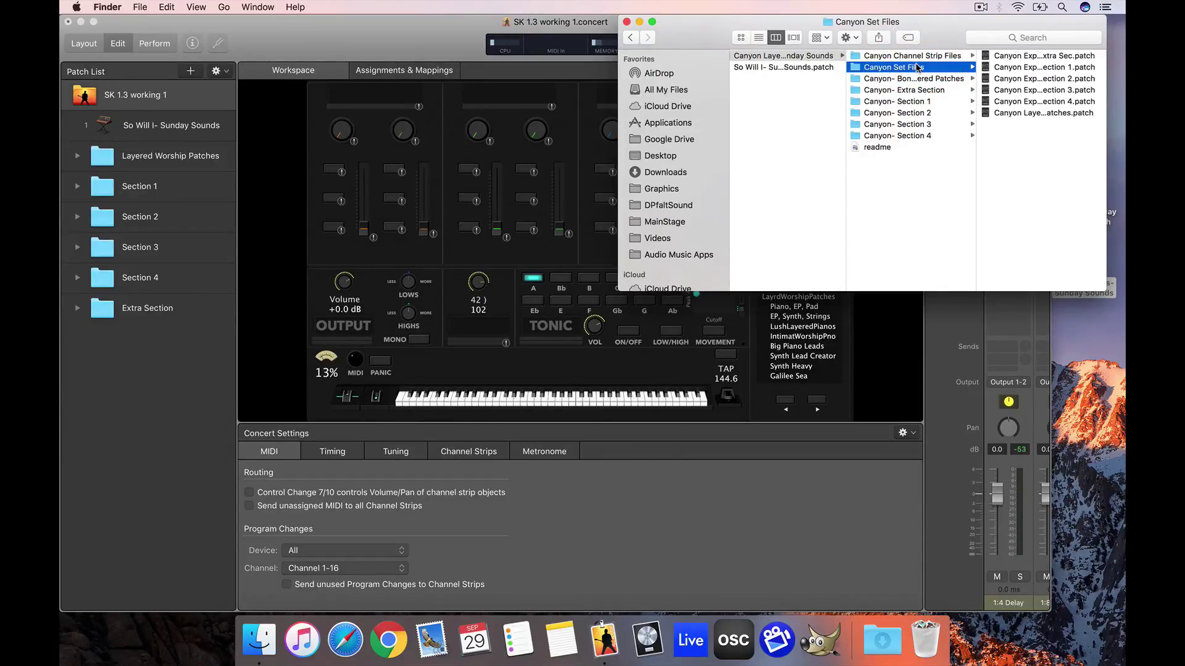
left_click(1041, 70)
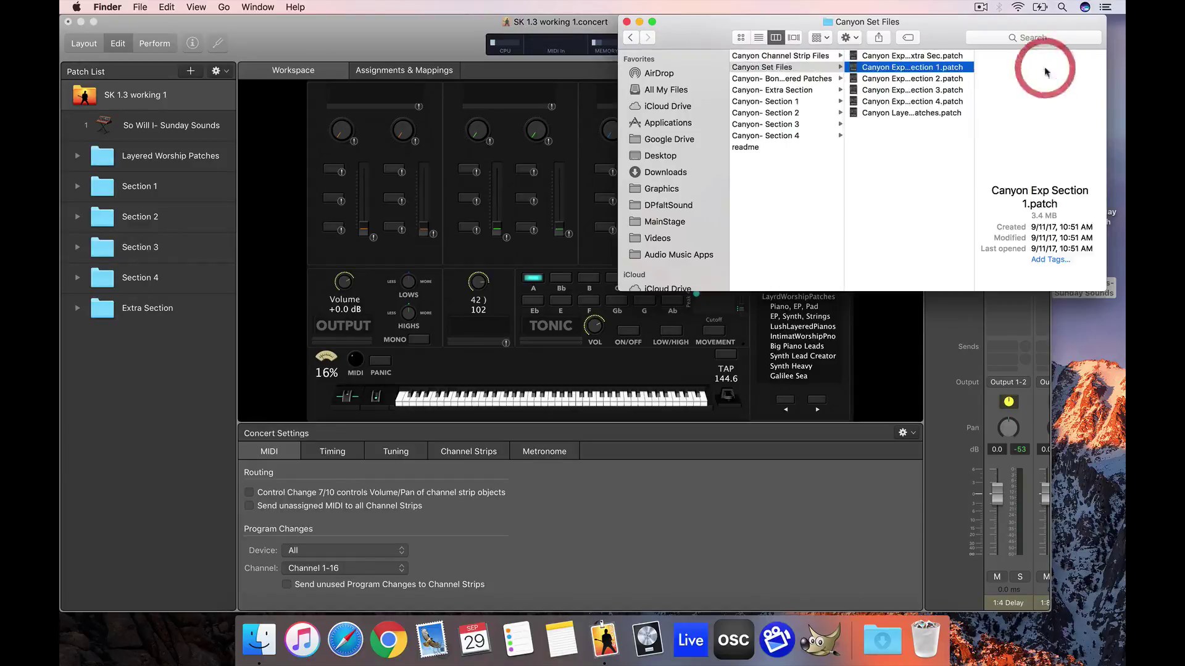
scroll(923, 77, "left", 3)
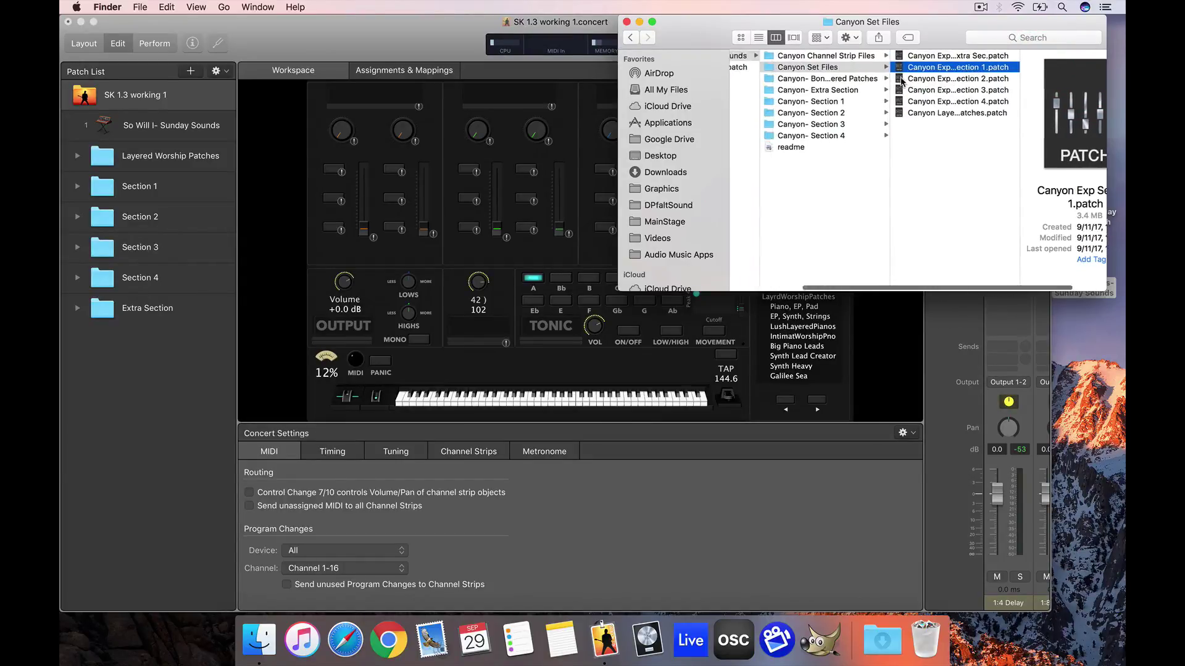
left_click(981, 67)
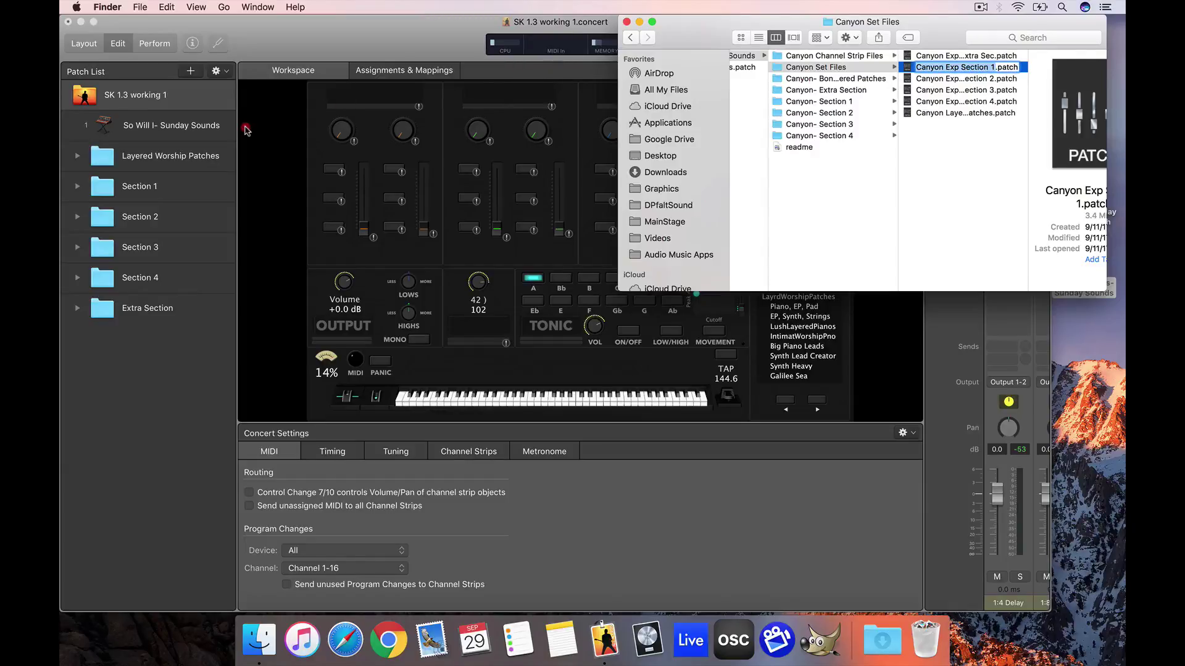
left_click(939, 163)
left_click(942, 68)
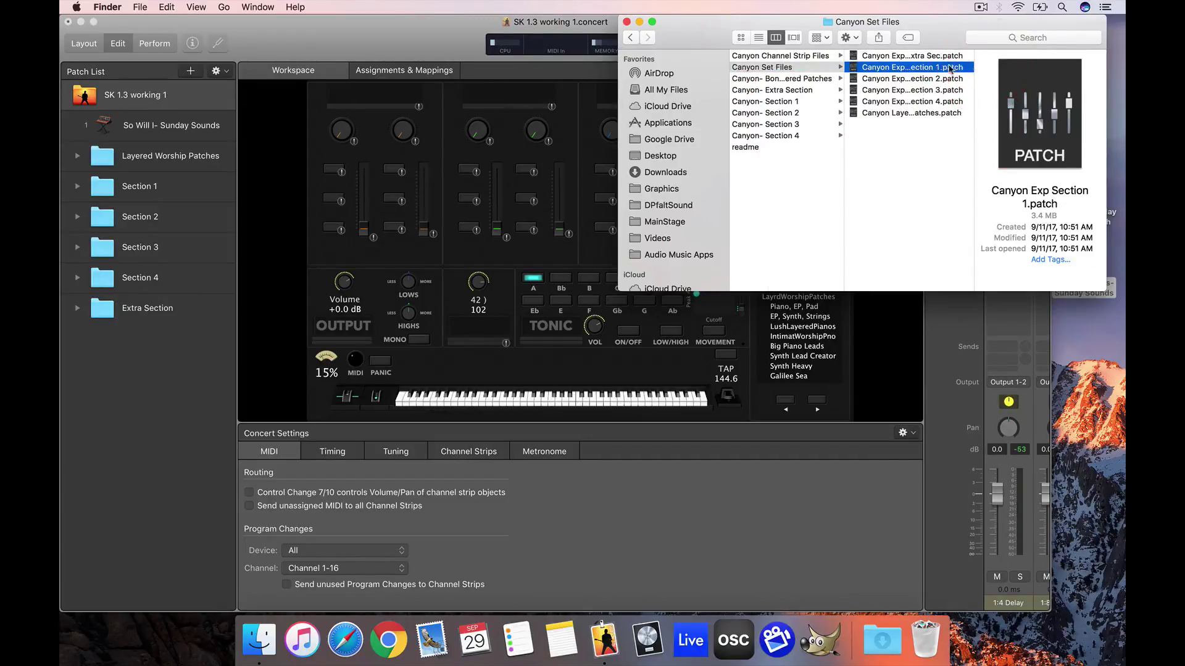
left_click_drag(942, 67, 169, 133)
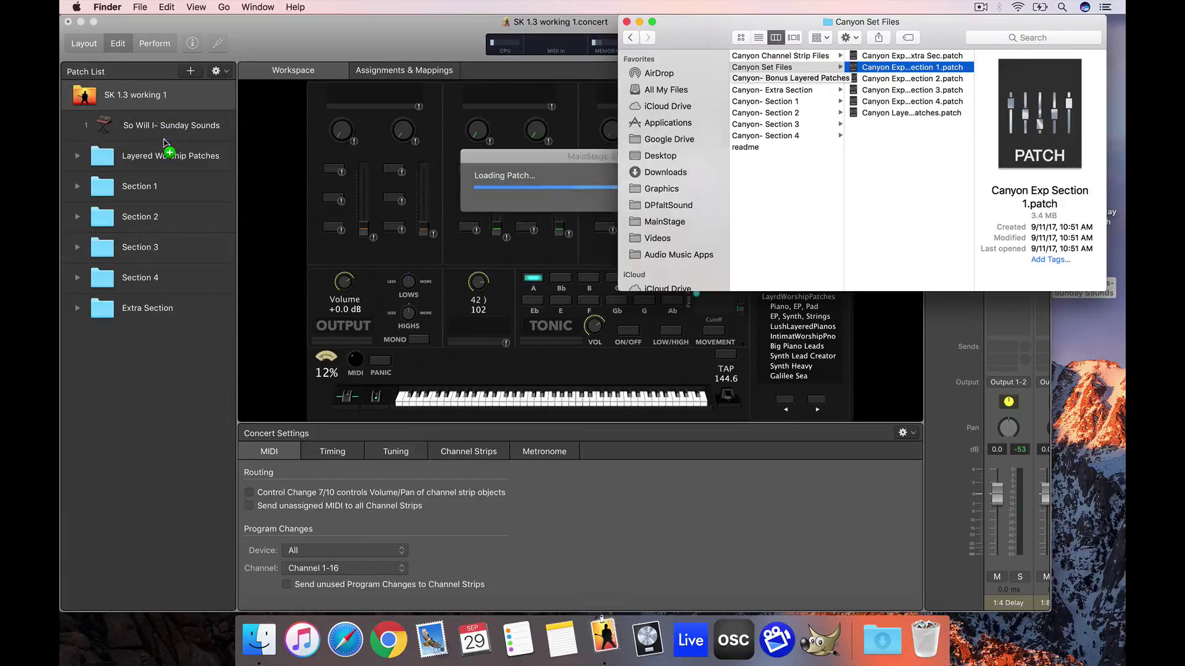
- Minimize Finder, expand Canyon Exp Section 1 and its Section 1 folder, and load Harmonic Canyon- Sec 1
left_click(640, 22)
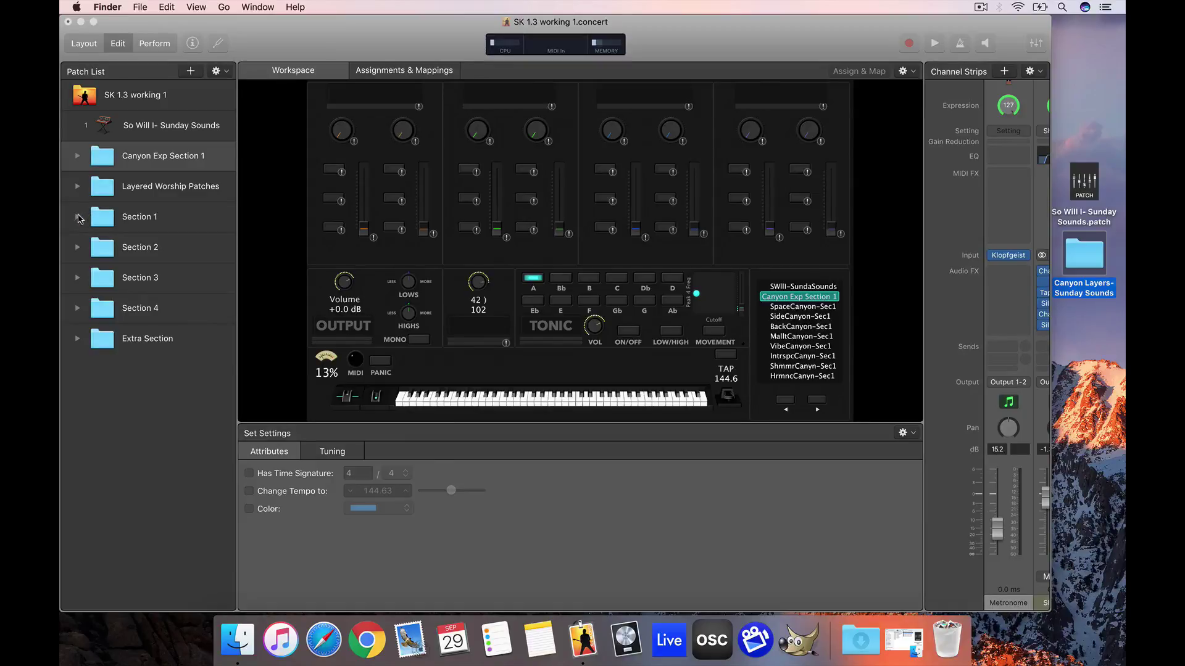
left_click(77, 217)
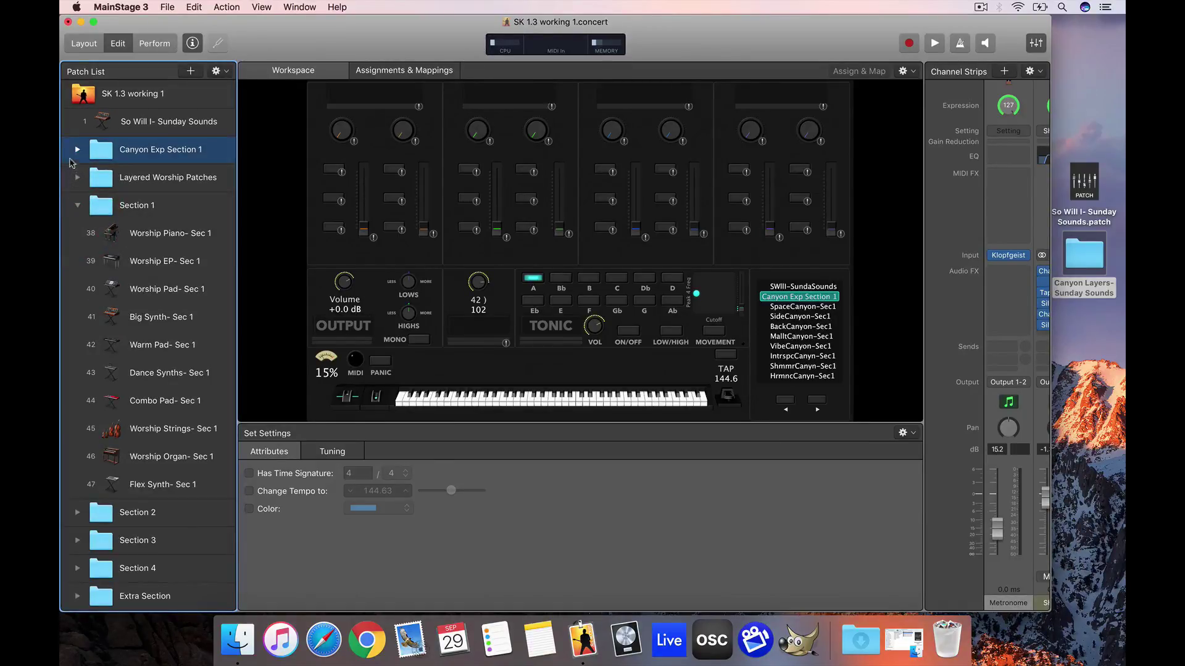
left_click(78, 151)
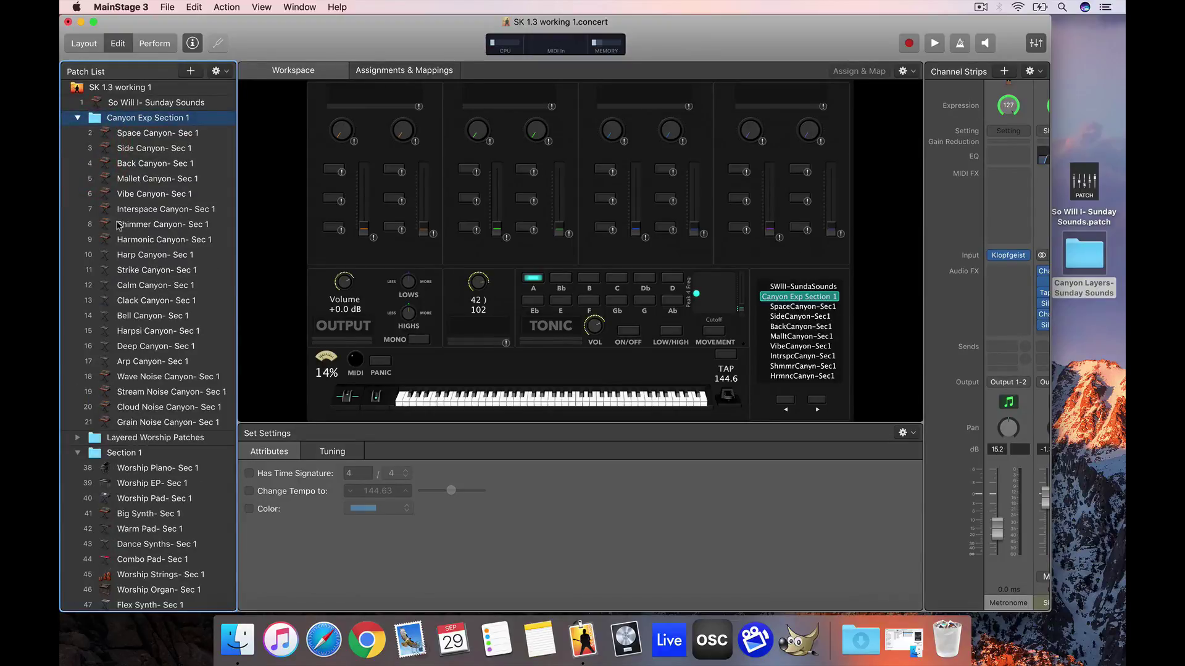
scroll(117, 225, "down", 1)
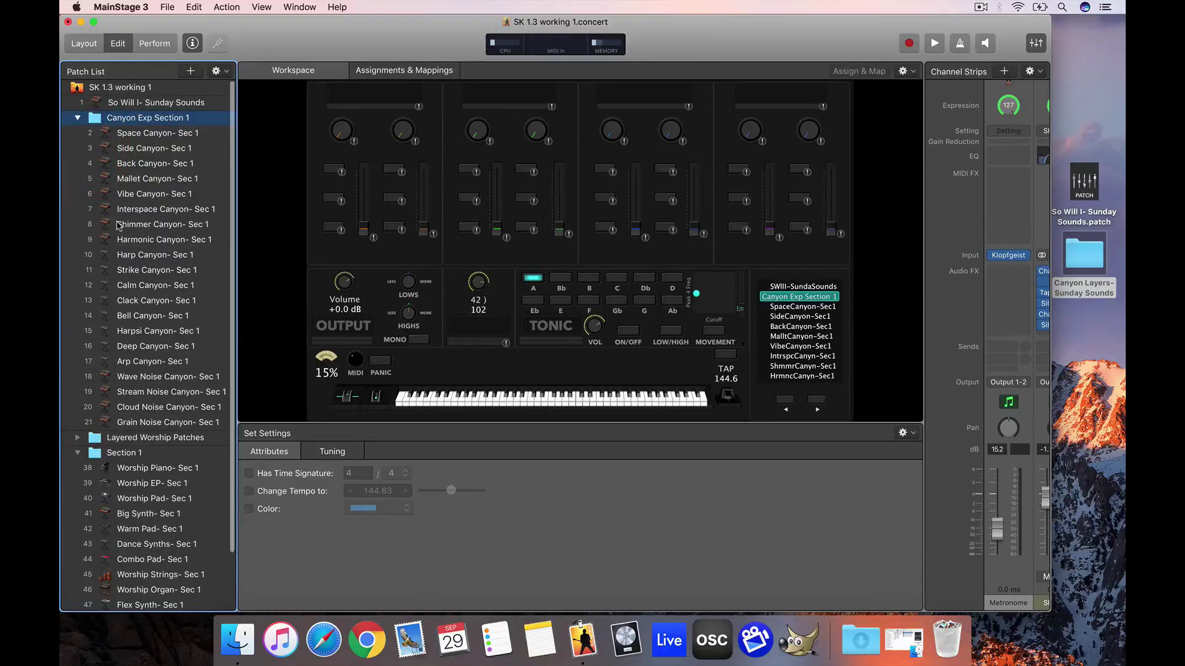
left_click(166, 243)
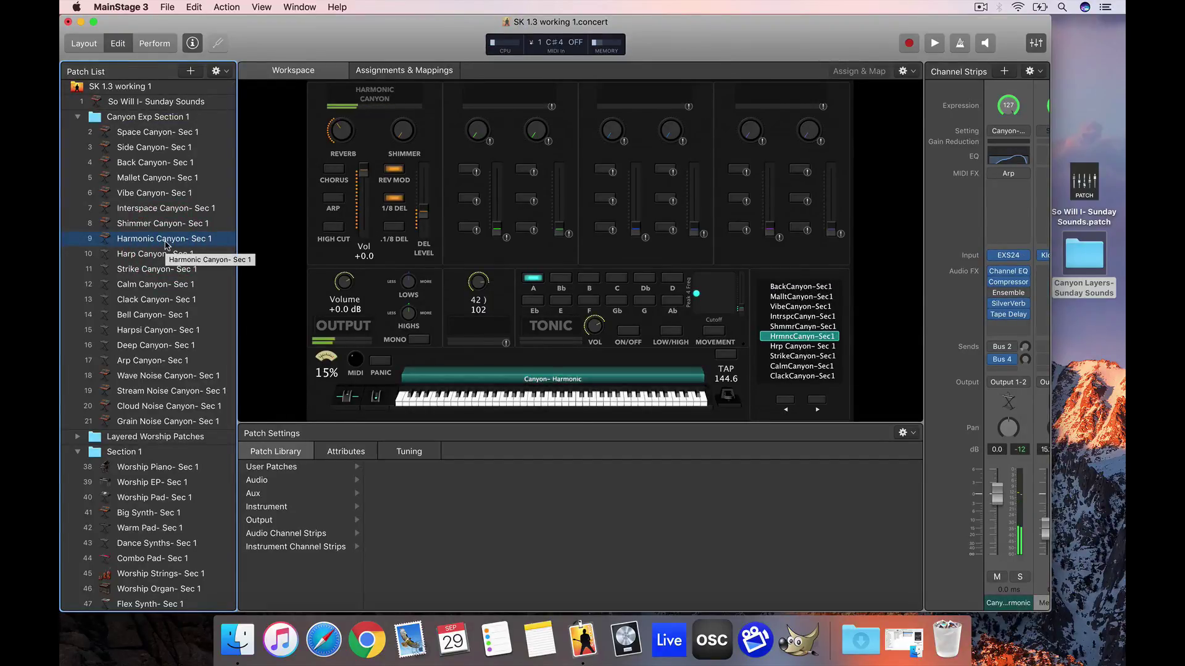
- Select Worship Piano- Sec 2, then Cmd-click Harmonic Canyon- Sec 1 to add it
left_click(77, 425)
scroll(219, 419, "down", 1)
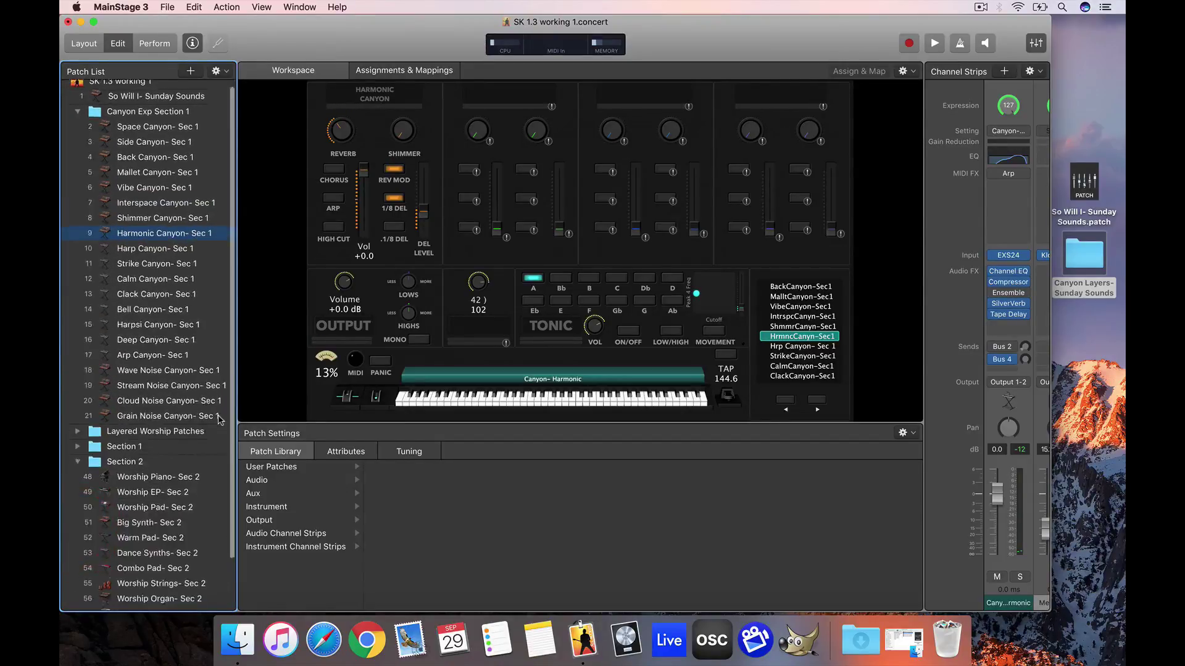
scroll(219, 419, "down", 1)
left_click(188, 466)
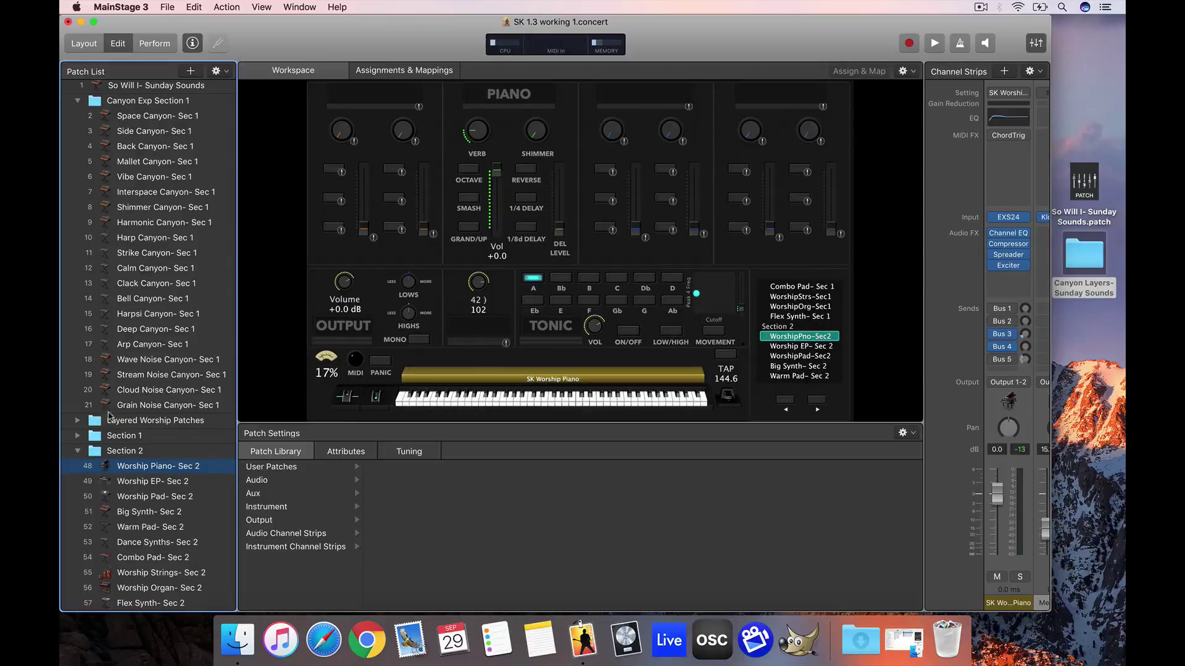
scroll(184, 475, "up", 1)
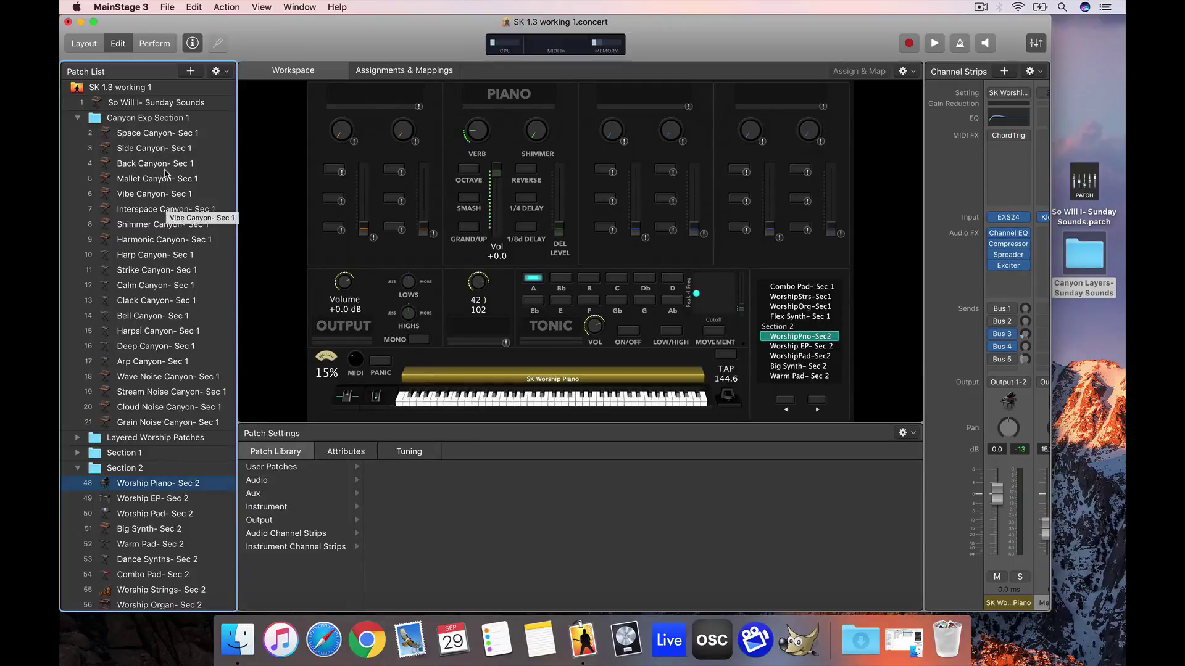
left_click(157, 241, "super")
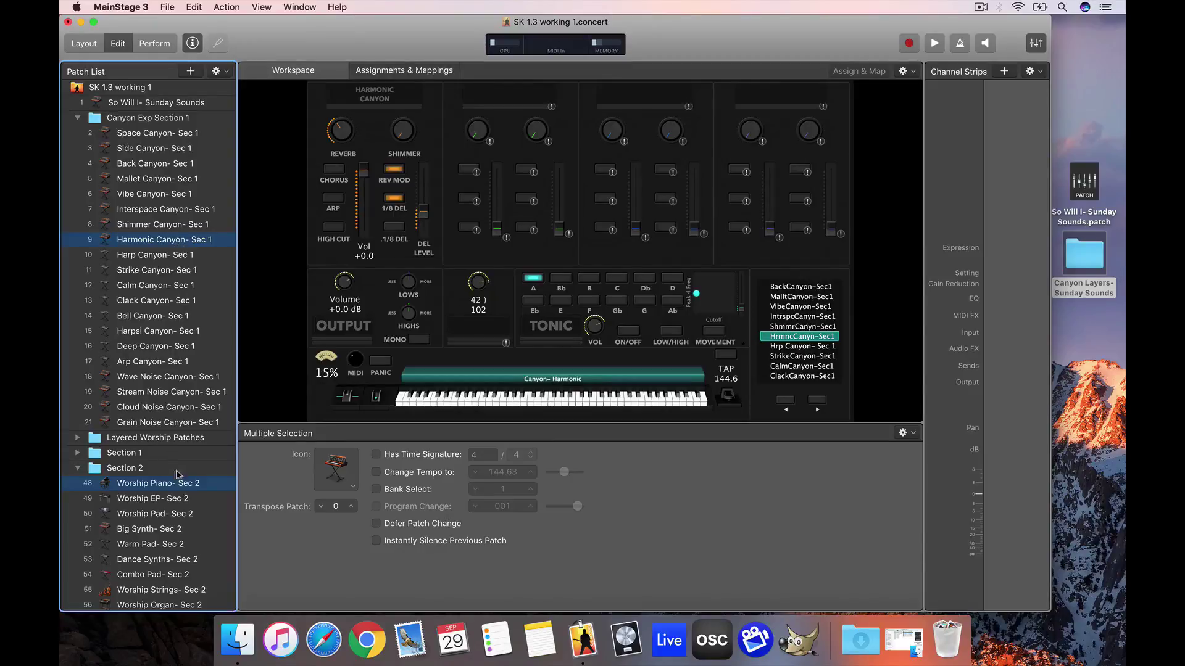
- Use New Patch from Selected Patches to layer Harmonic Canyon and Worship Piano into an Untitled Patch at position 9
left_click(223, 72)
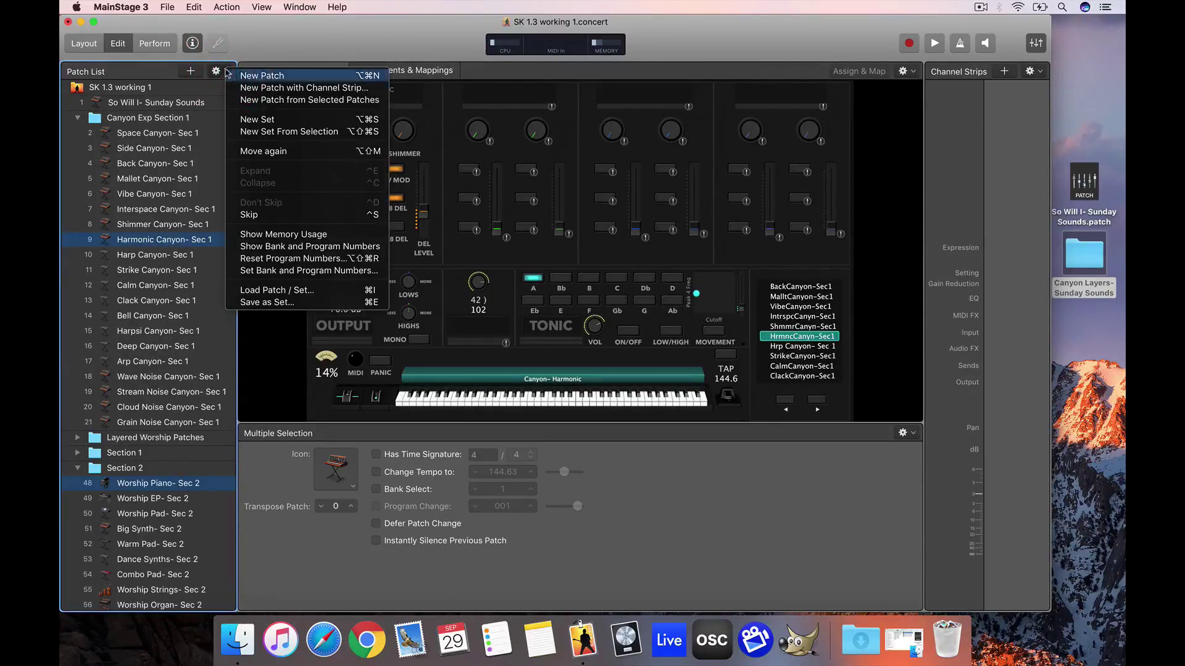
left_click(276, 100)
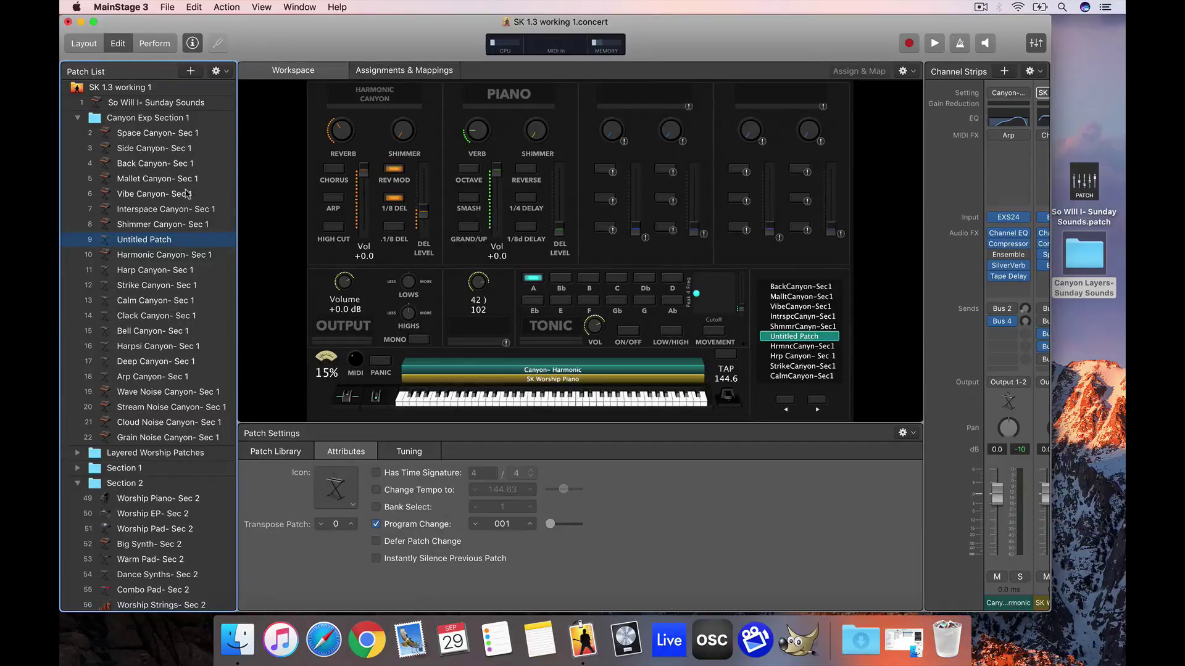
scroll(187, 195, "down", 5)
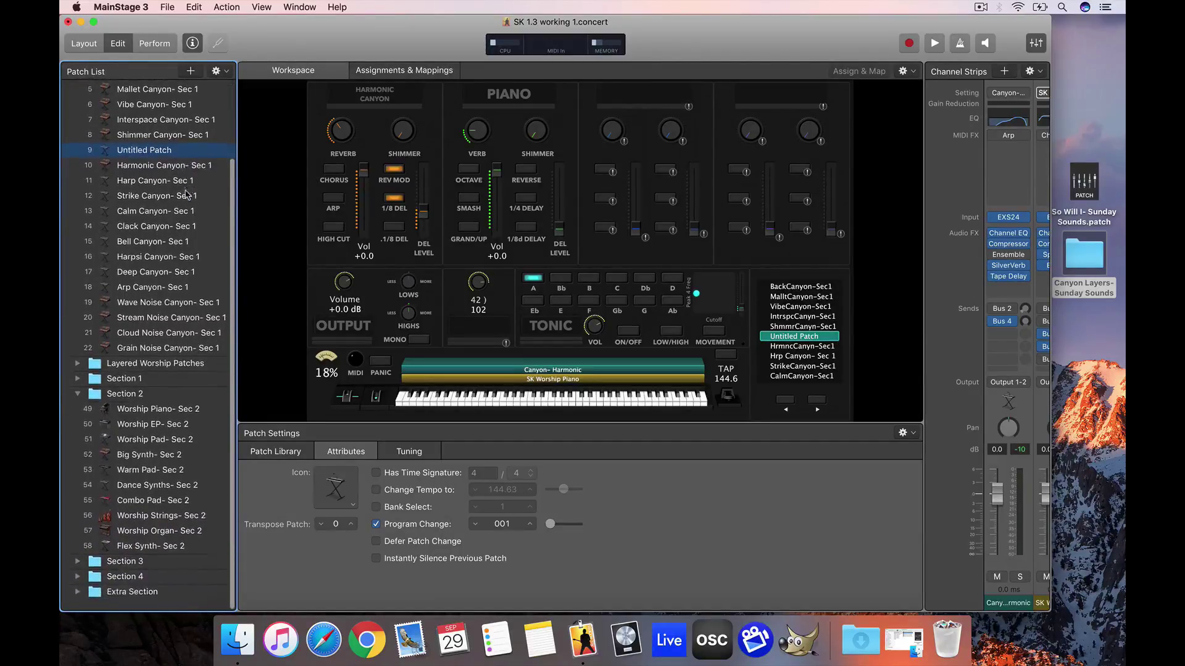
- Expand Section 3, add Warm Pad- Sec 3 to the selected Untitled Patch, and create a new patch from them
left_click(77, 572)
scroll(166, 489, "down", 6)
scroll(165, 489, "down", 3)
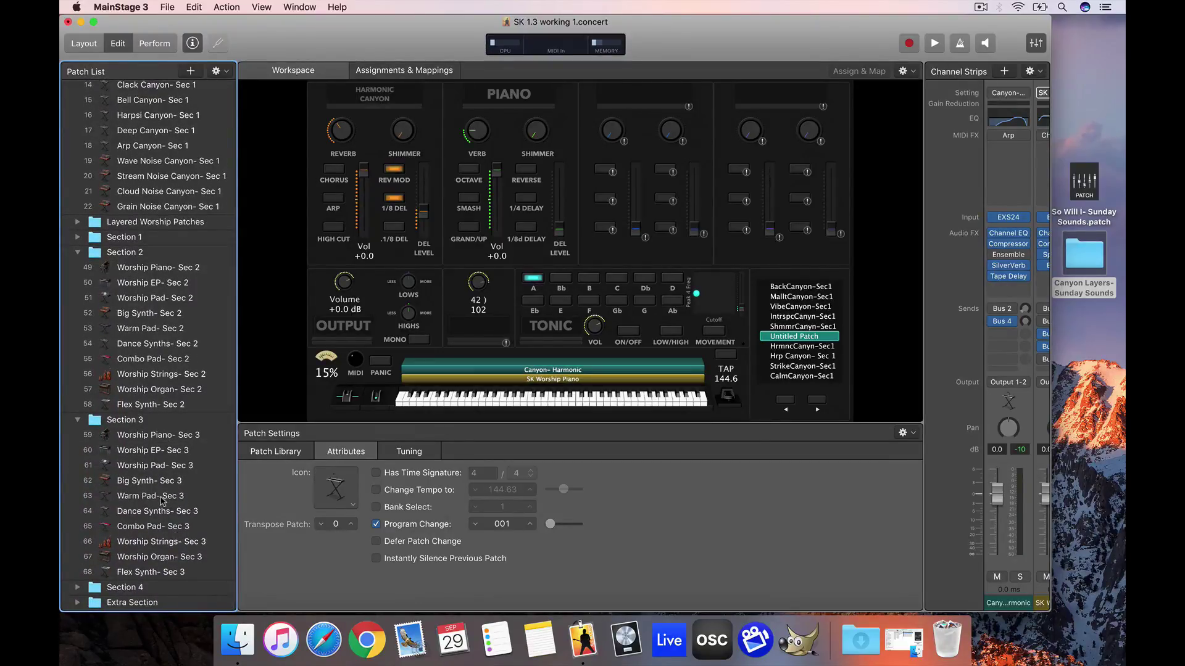
left_click(164, 497, "super")
scroll(193, 344, "up", 15)
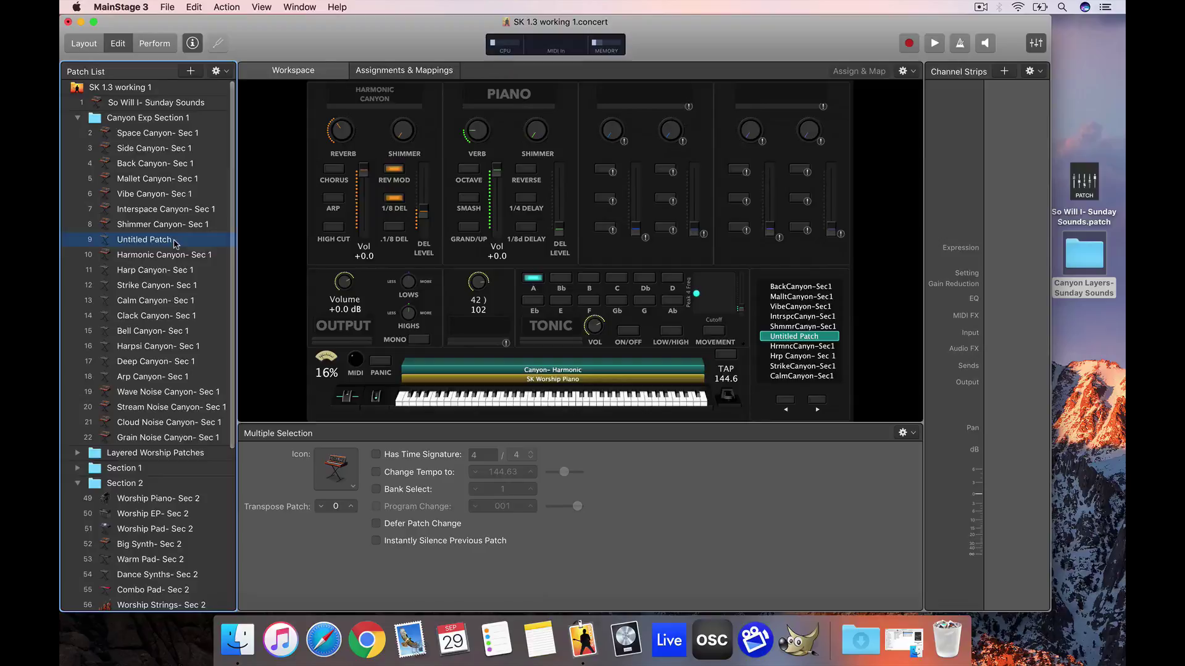
left_click(219, 71)
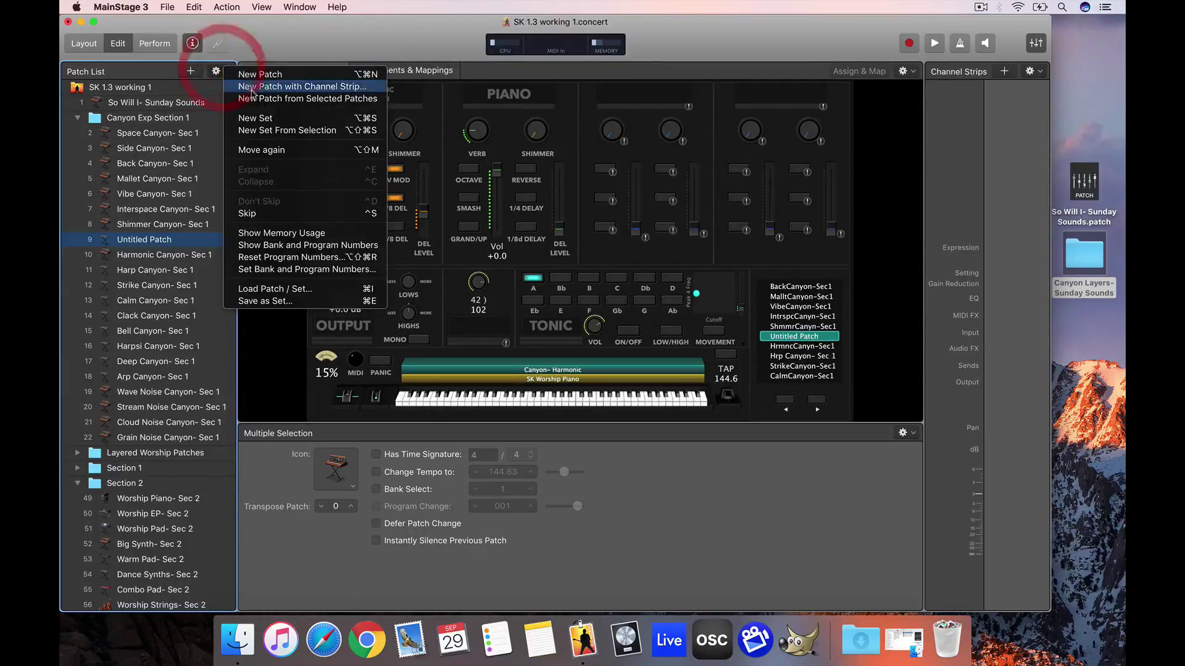
left_click(264, 96)
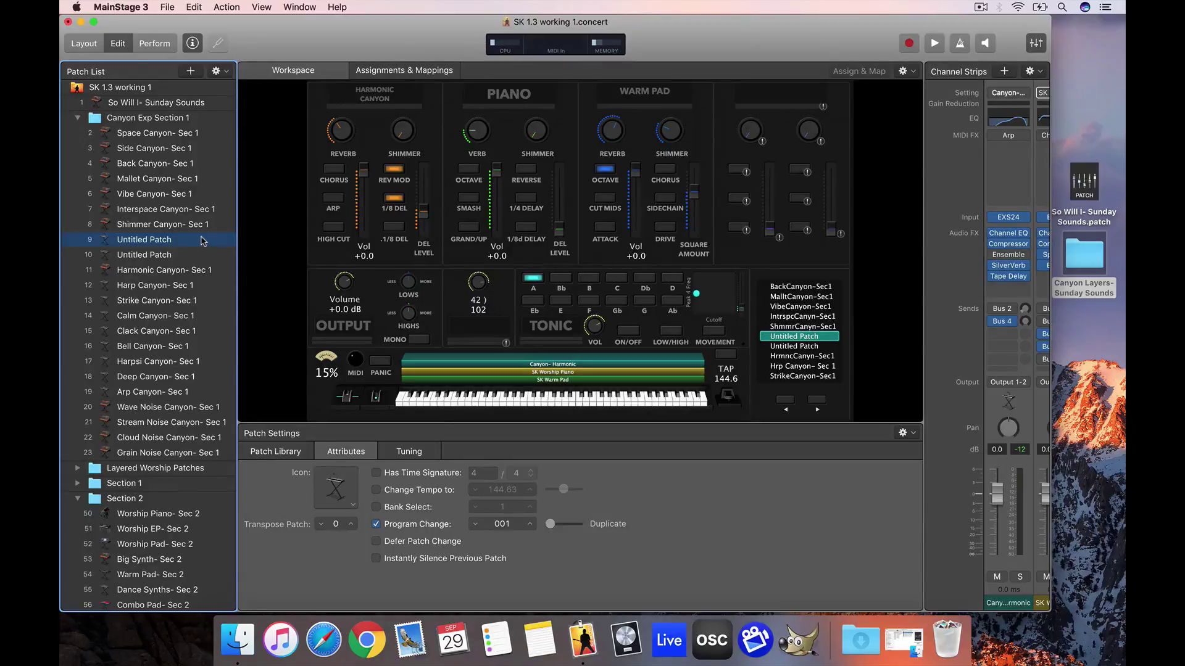
scroll(172, 329, "down", 4)
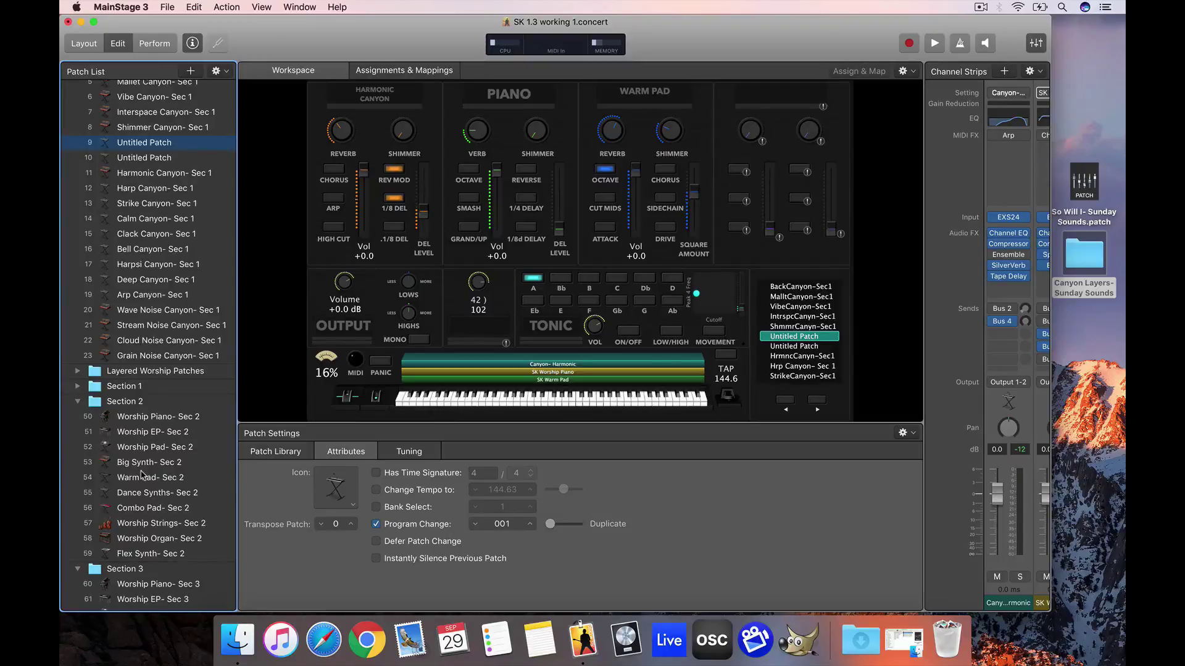
scroll(141, 475, "up", 4)
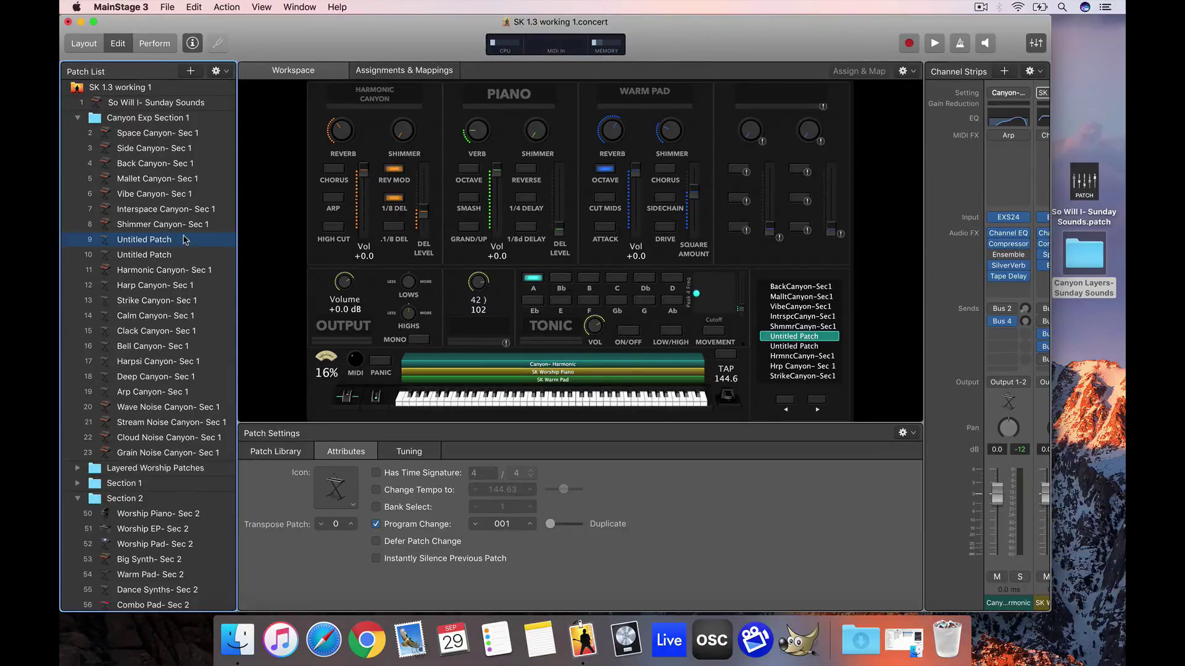
left_click(153, 240)
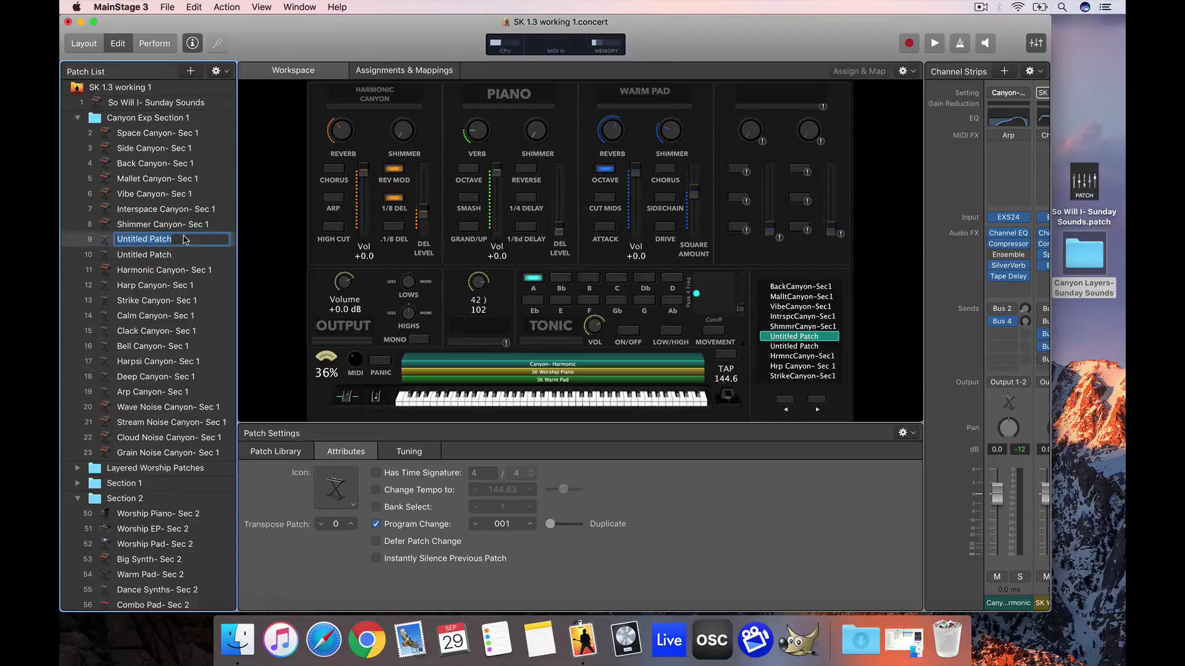